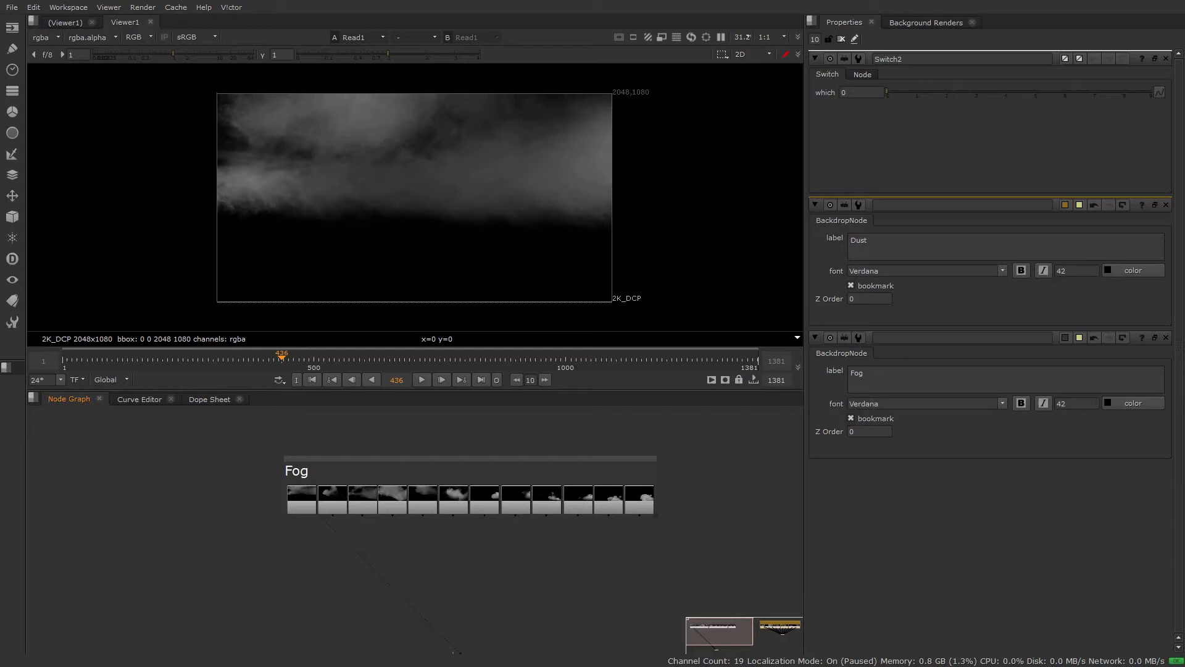
Feed all twelve Fog Read nodes into a new Switch node below them.
scroll(663, 538, up, 3)
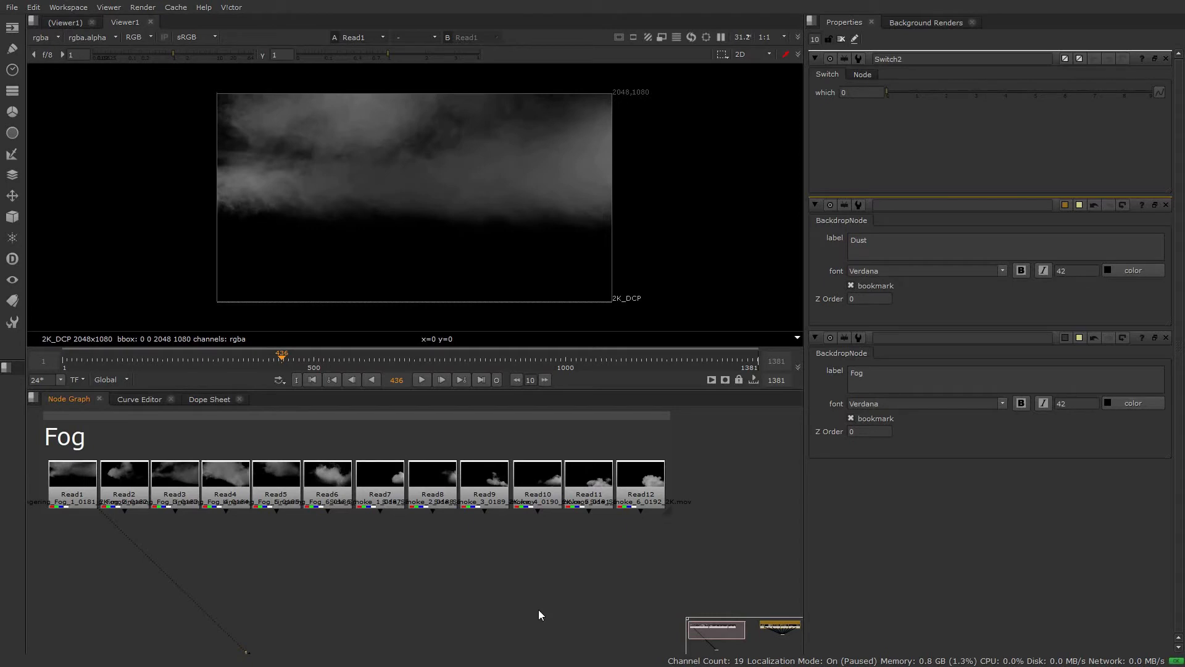
scroll(538, 555, down, 2)
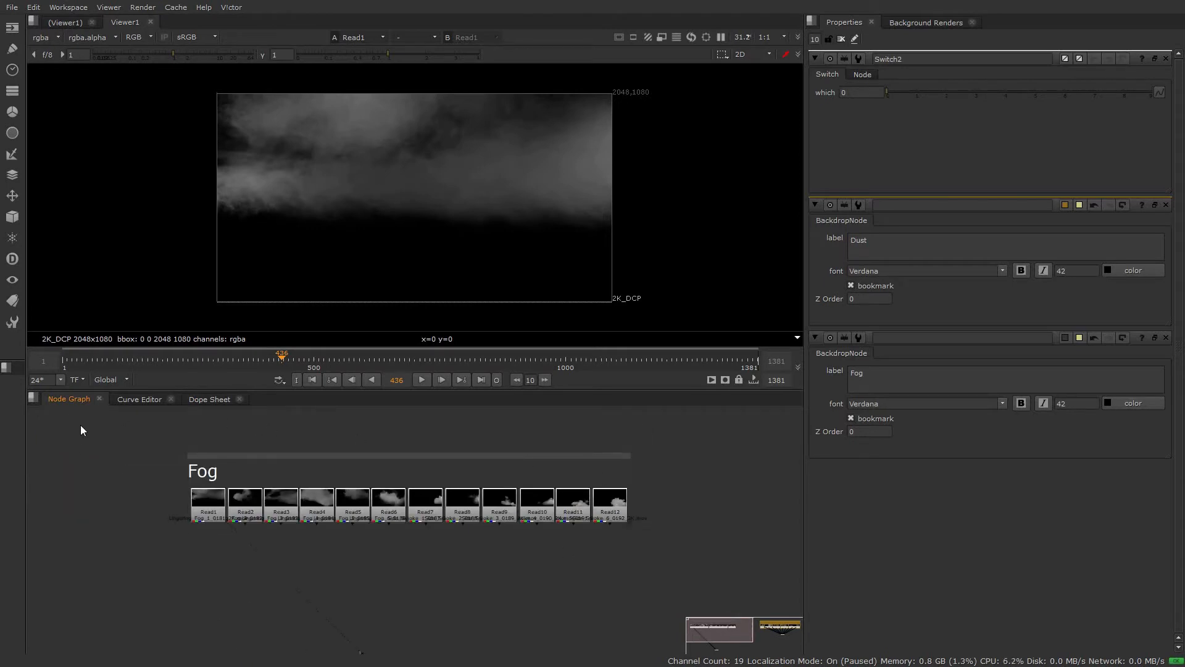
drag(80, 431, 424, 583)
key(Tab)
text(switch)
key(Return)
click(518, 610)
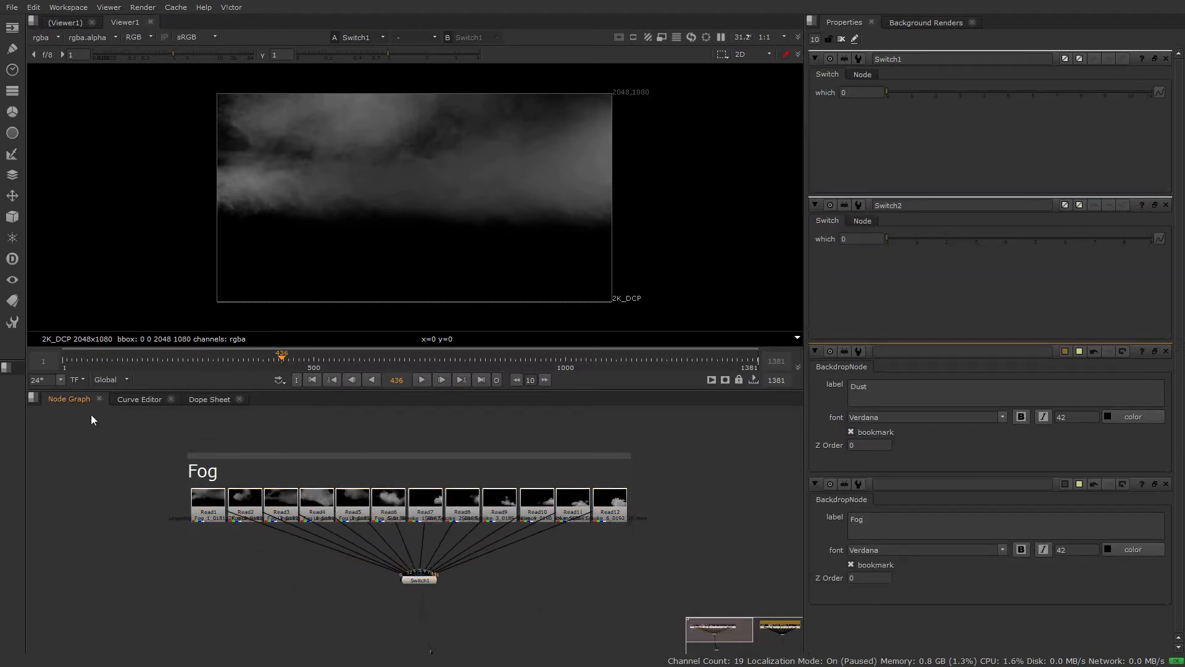
Collapse the Fog backdrop, its Read nodes and Switch1 into a LiveGroup and line it up above the Viewer.
drag(91, 420, 691, 611)
key(ctrl+l)
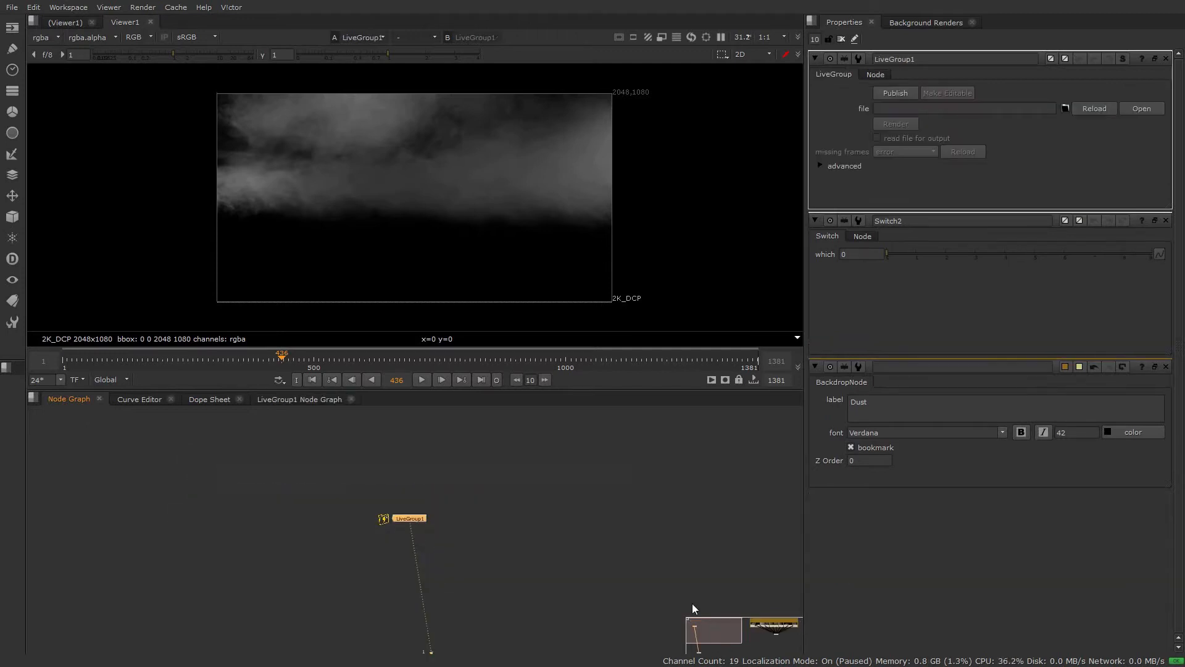
drag(400, 520, 430, 520)
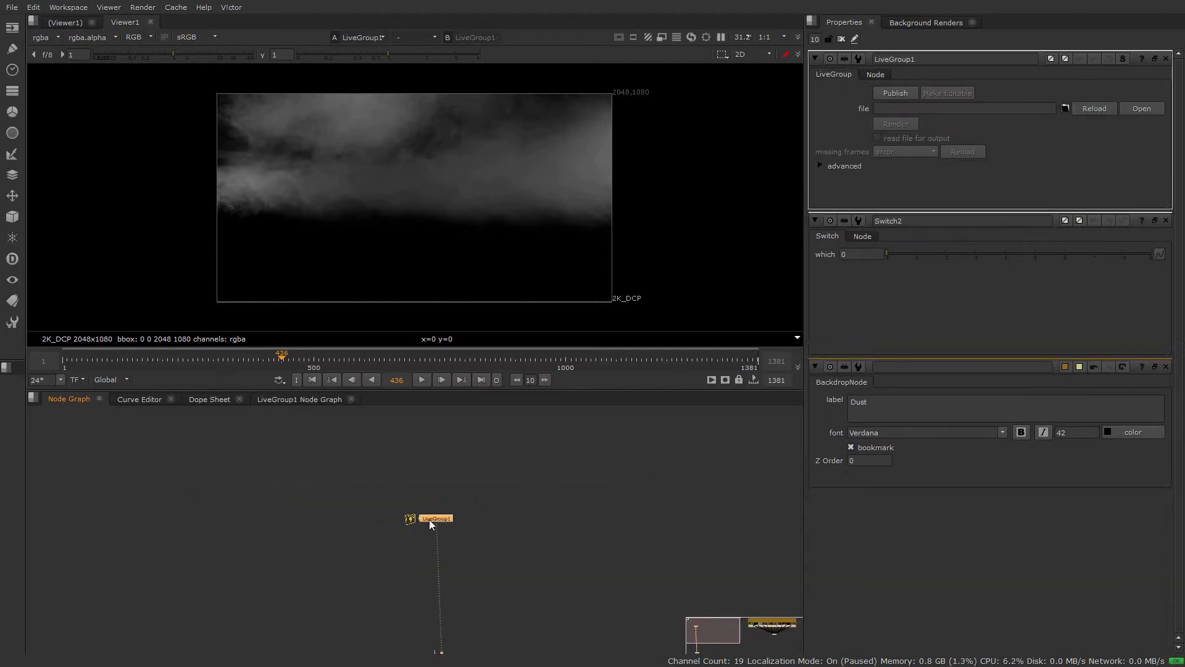
Place the LiveGroup1 node graph side by side with the main node graph and frame both.
drag(290, 400, 780, 567)
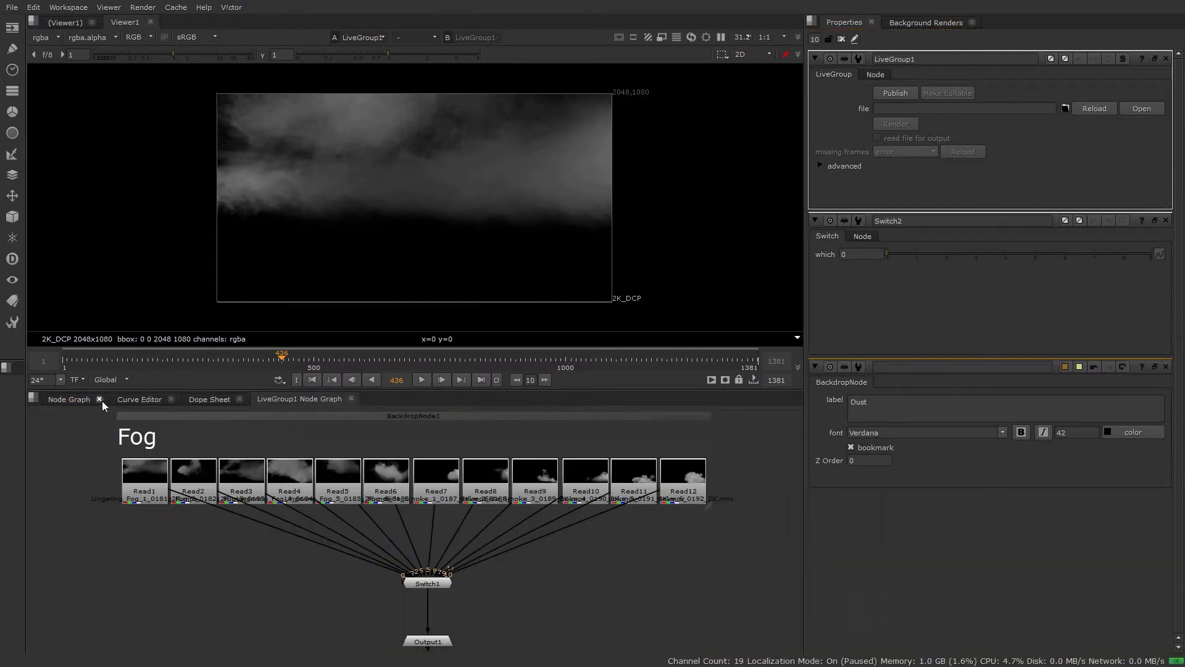
click(77, 398)
drag(293, 400, 790, 542)
click(73, 398)
middle_drag(389, 565, 173, 454)
middle_drag(250, 412, 245, 466)
scroll(245, 466, up, 3)
middle_drag(749, 624, 581, 599)
Expose Switch1's which knob on LiveGroup1 as a linked user knob.
double_click(661, 558)
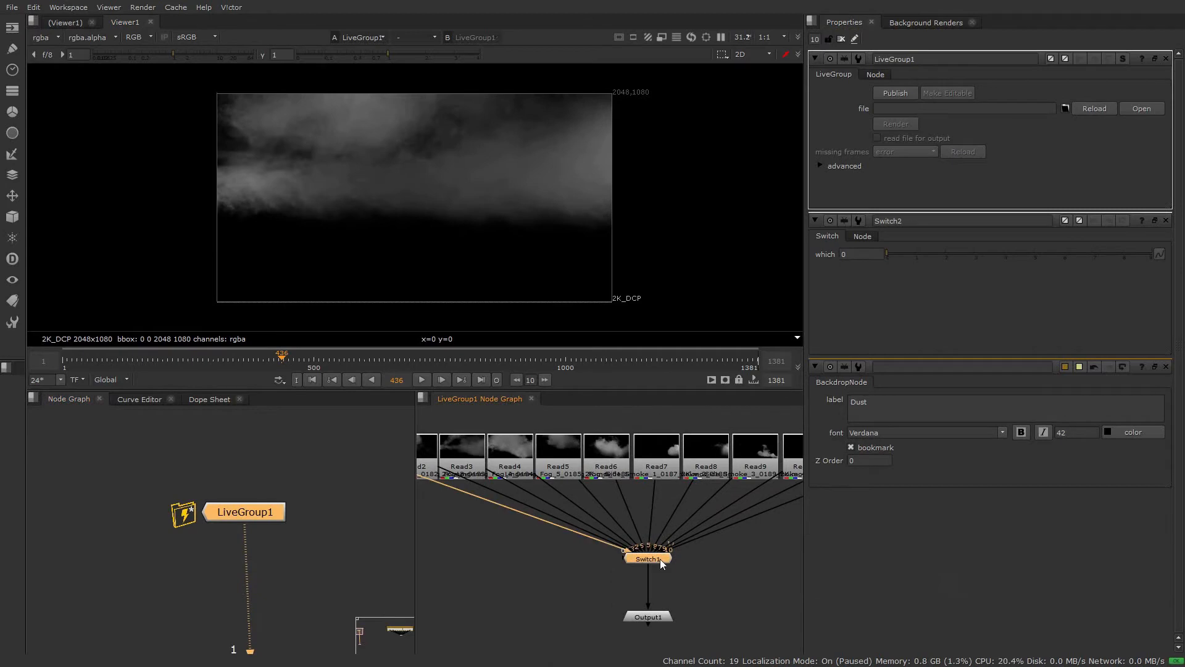
double_click(258, 513)
click(852, 40)
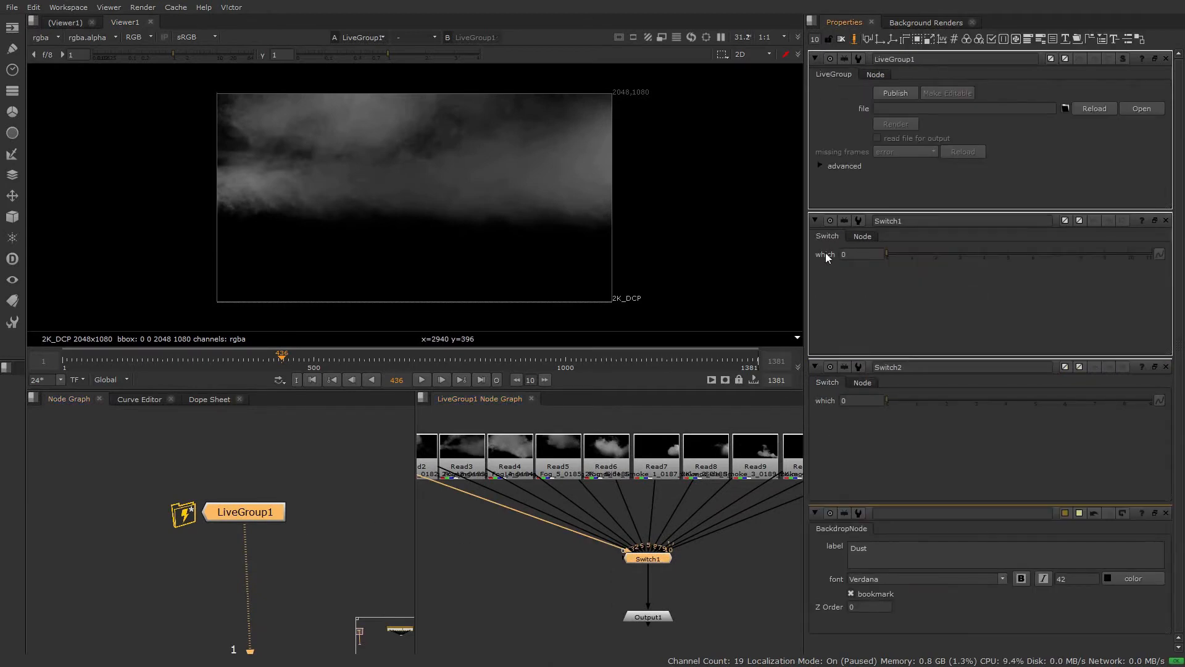
drag(827, 254, 868, 155)
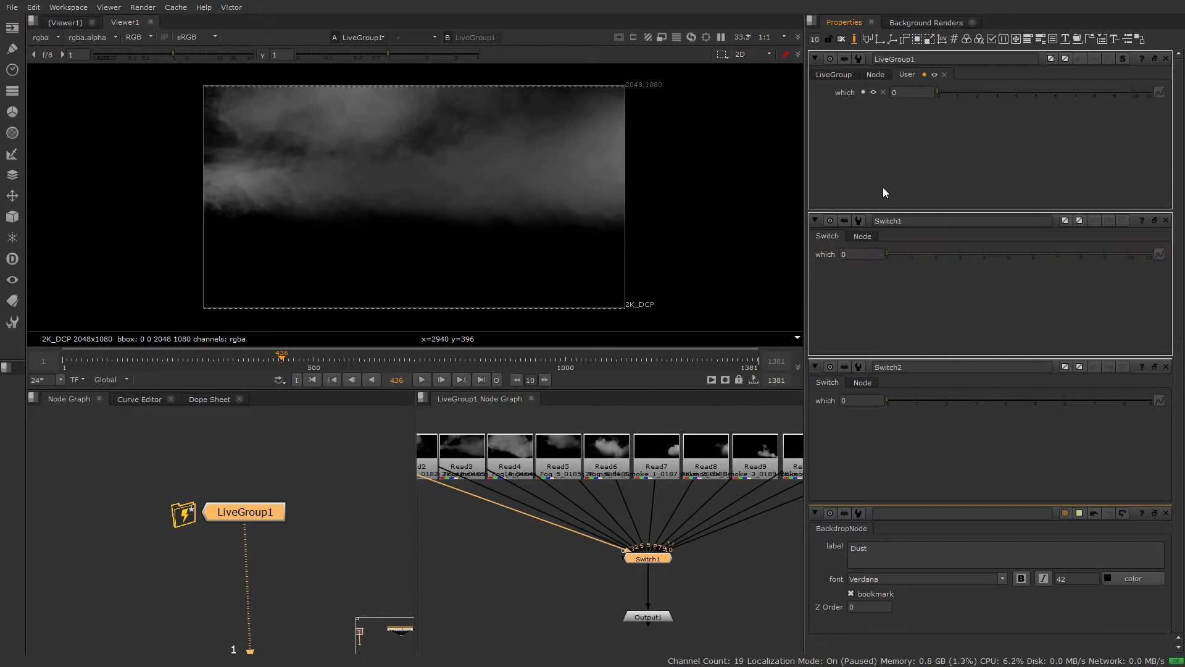
Label LiveGroup1's linked which knob as Fog Type, finish editing the user knobs and test its slider, leaving it at 0.
click(864, 92)
double_click(799, 156)
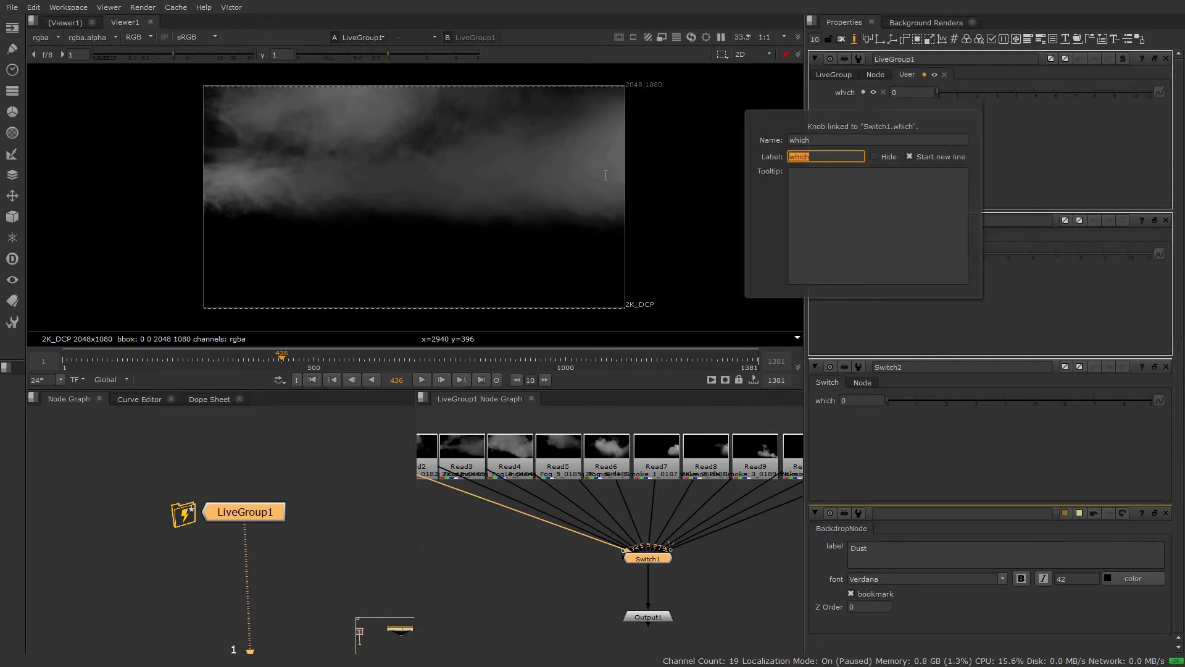
text(Fog Type)
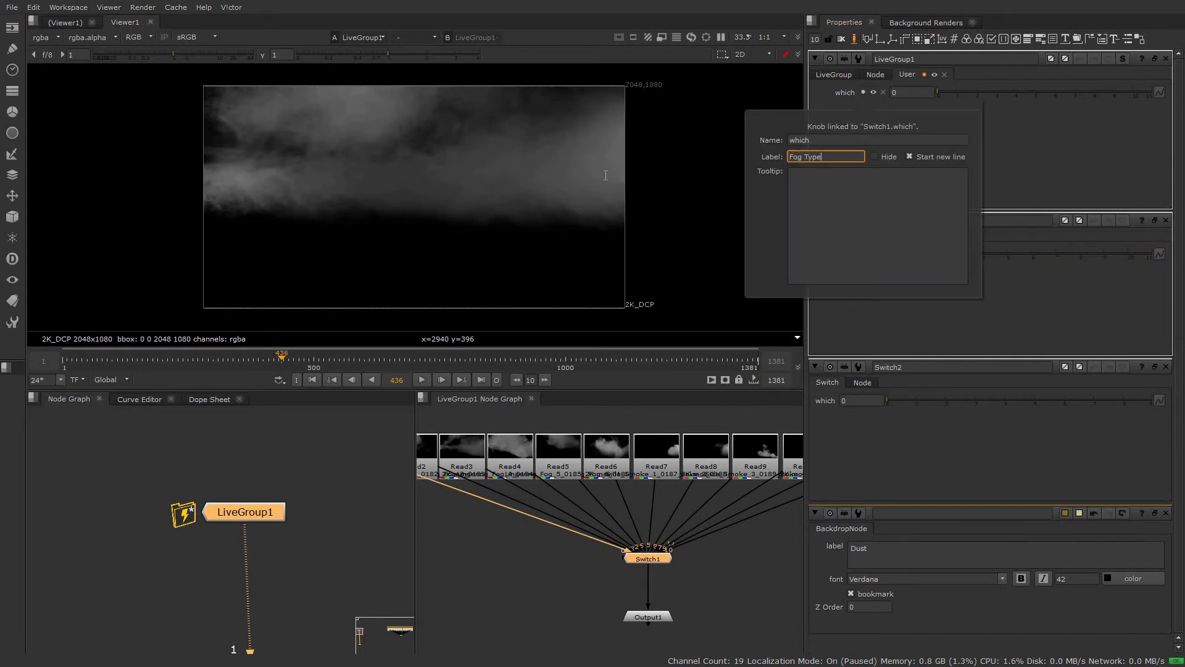
key(shift+Tab)
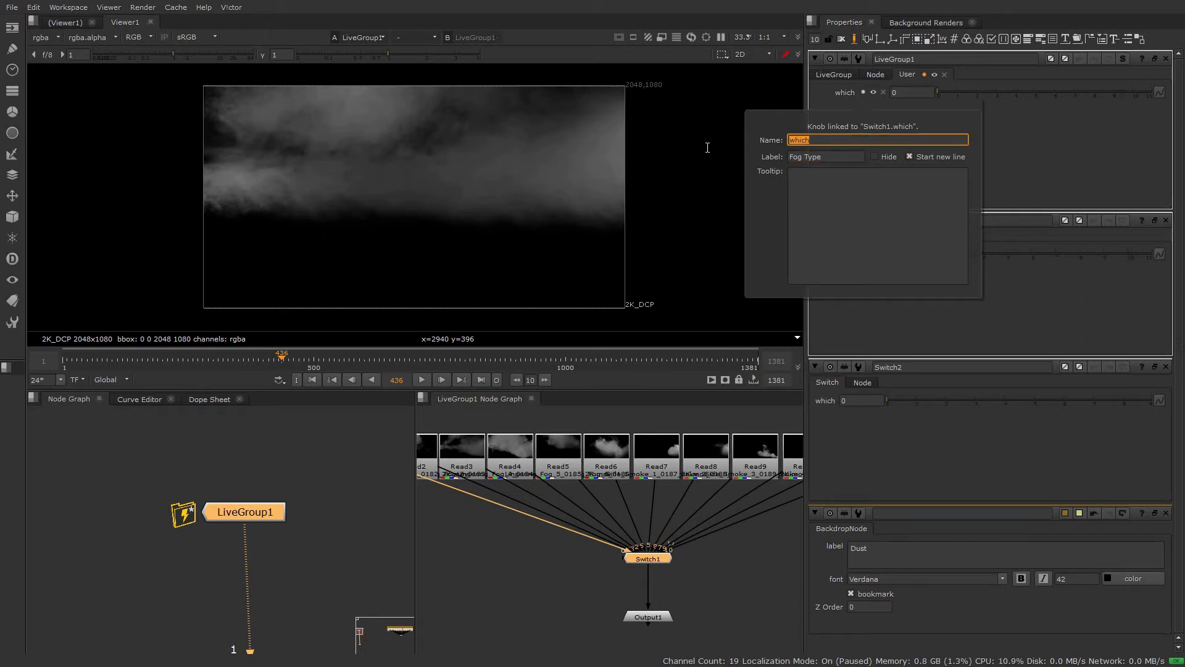
click(1097, 168)
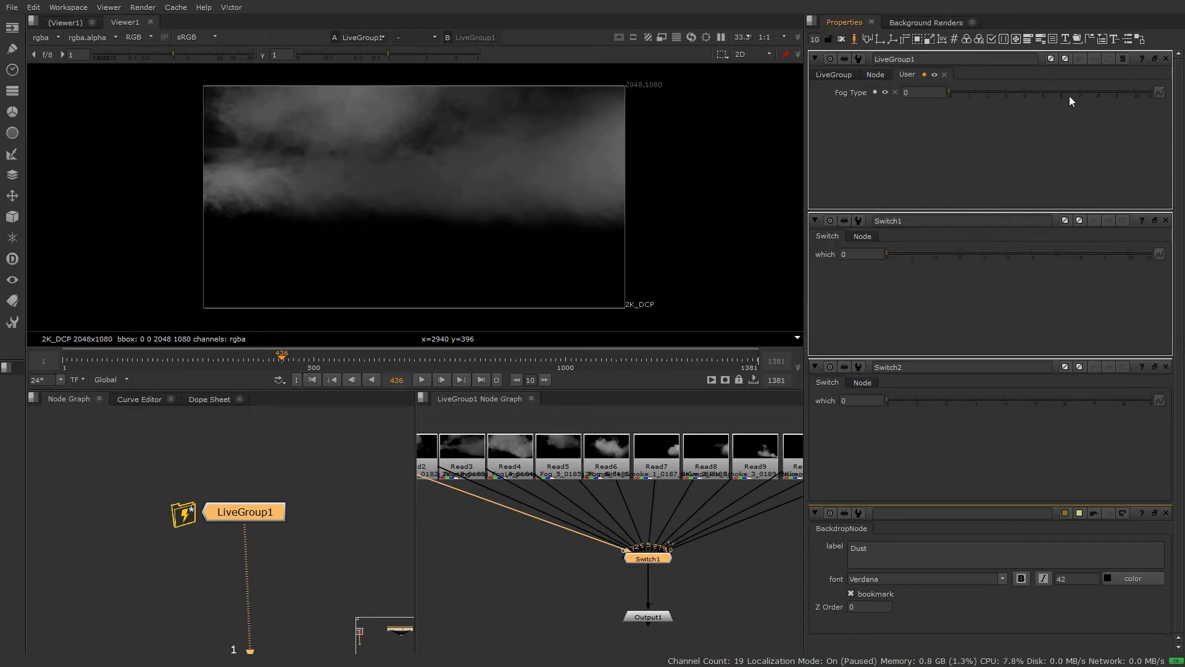
click(855, 39)
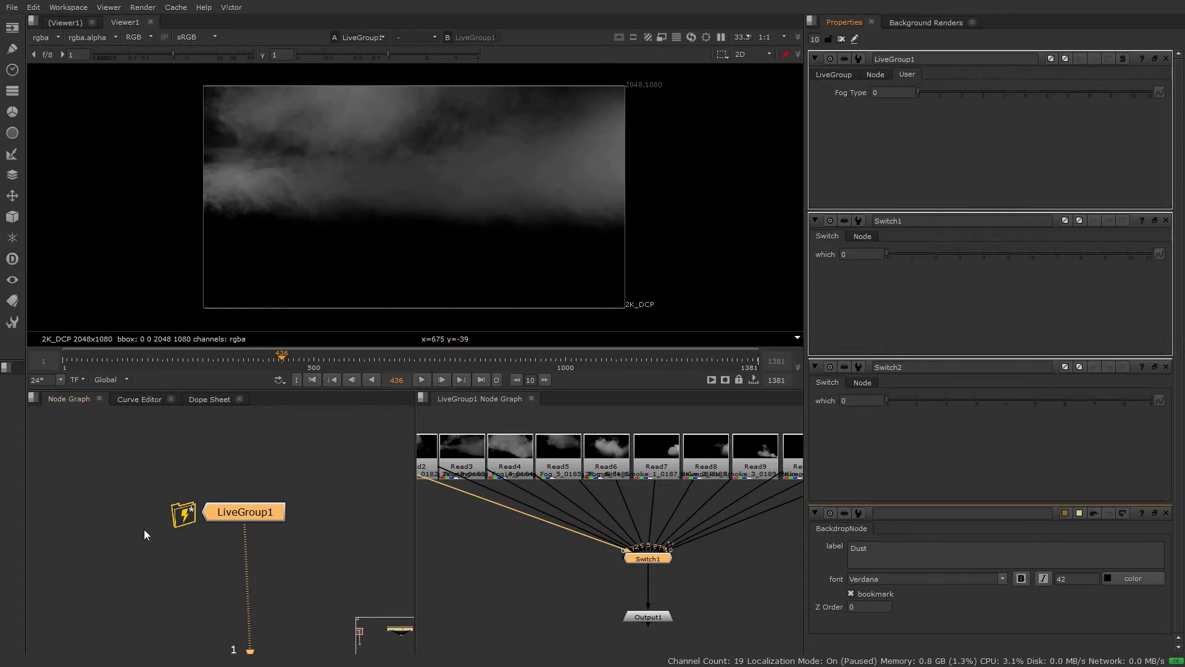
scroll(252, 471, up, 2)
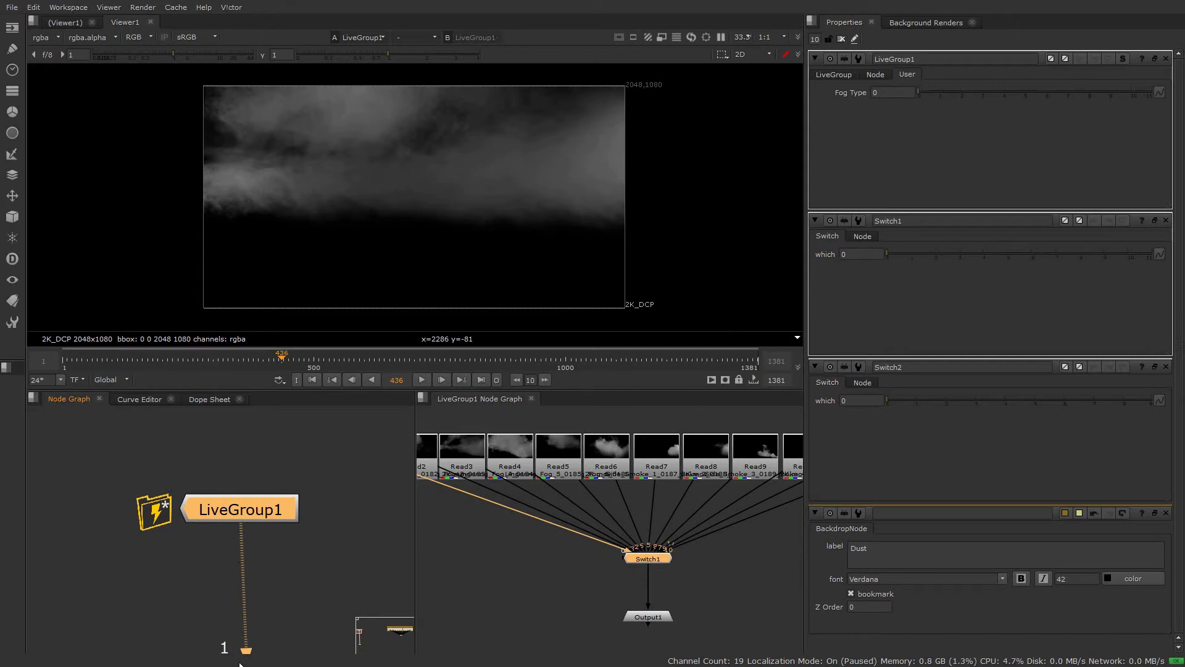
mouse_move(934, 90)
mouse_down()
mouse_move(1120, 101)
mouse_move(920, 98)
mouse_up()
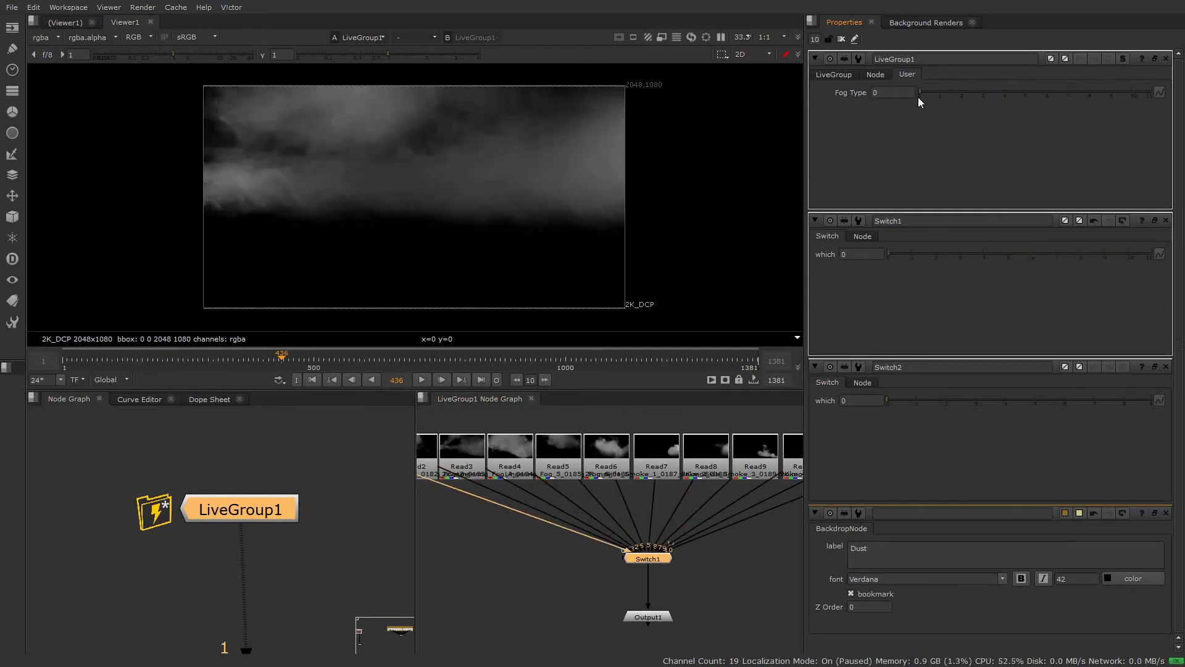
Insert a Grade node between Switch1 and Output1 inside LiveGroup1.
middle_drag(656, 584, 643, 537)
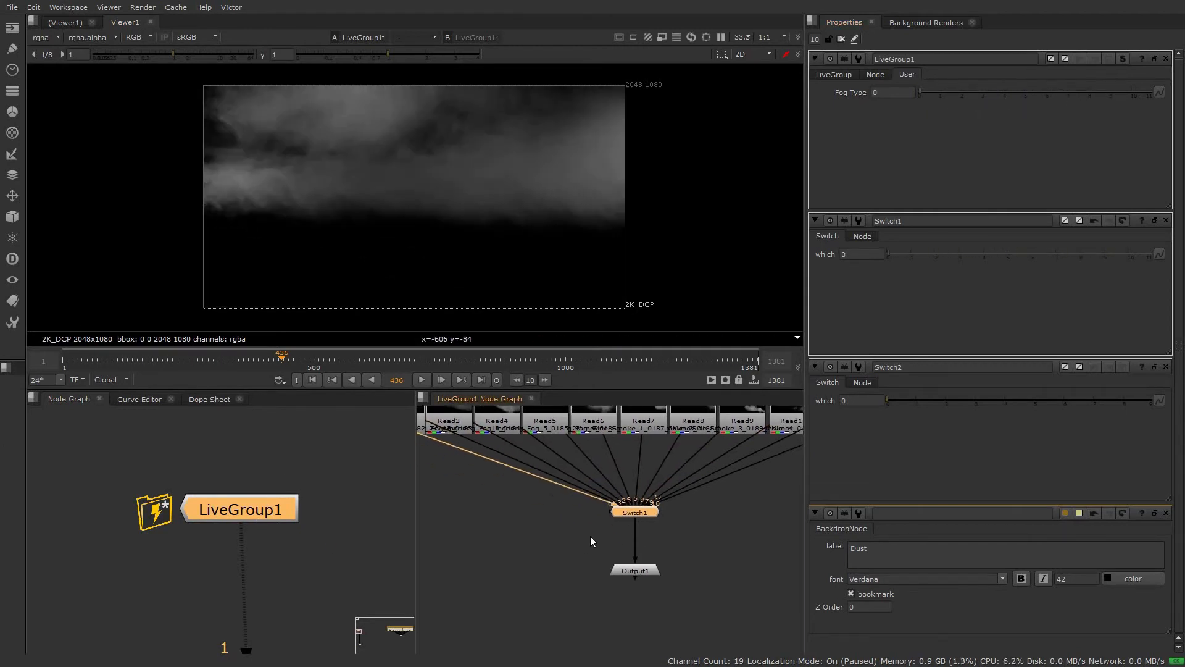
key(g)
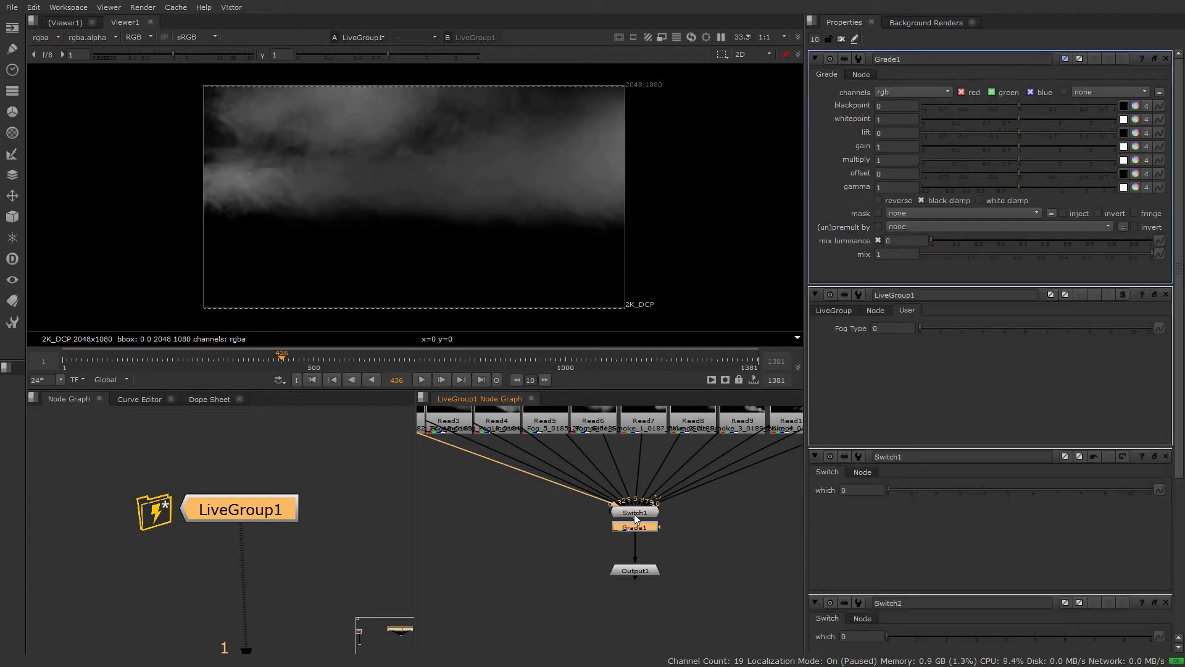
Add a divider line below Fog Type on LiveGroup1 and expose Grade1's blackpoint through gamma and mix knobs beneath it.
double_click(226, 518)
click(854, 38)
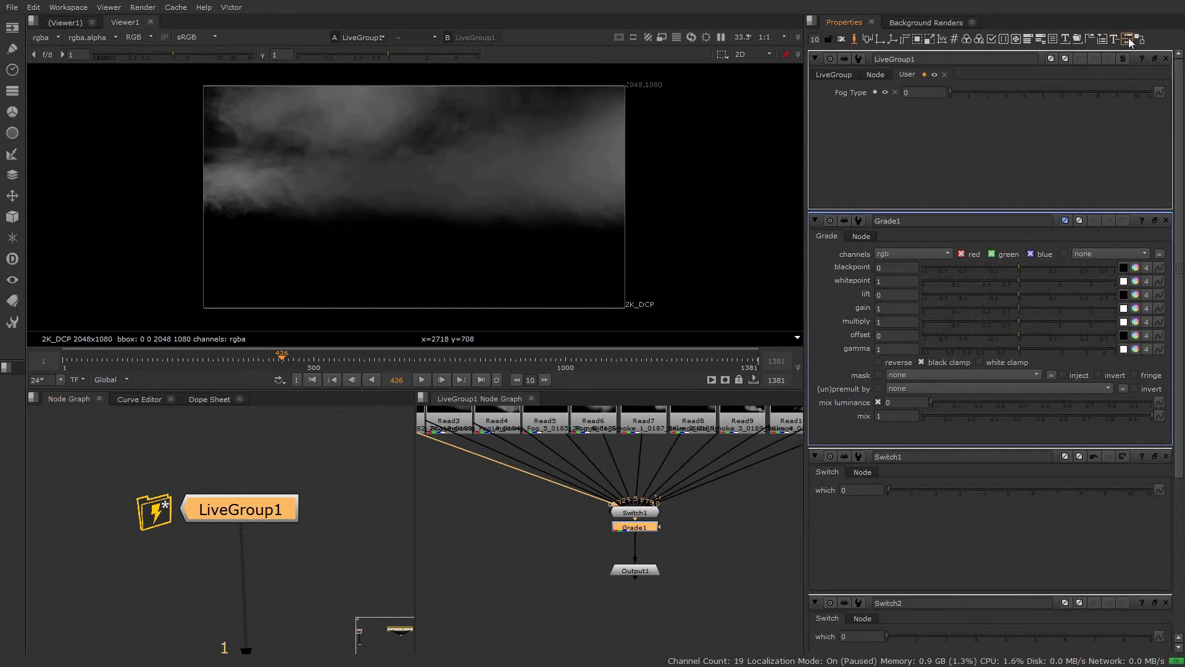
drag(1128, 39, 1005, 116)
drag(817, 265, 898, 357)
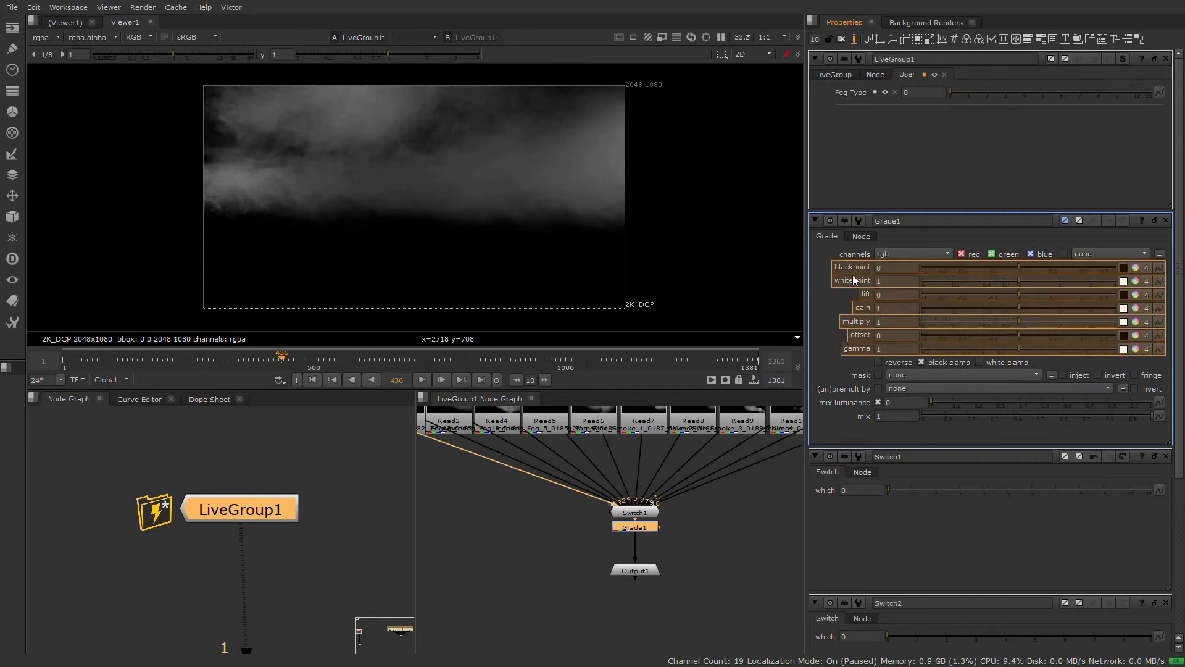
drag(883, 198, 894, 188)
drag(868, 436, 892, 209)
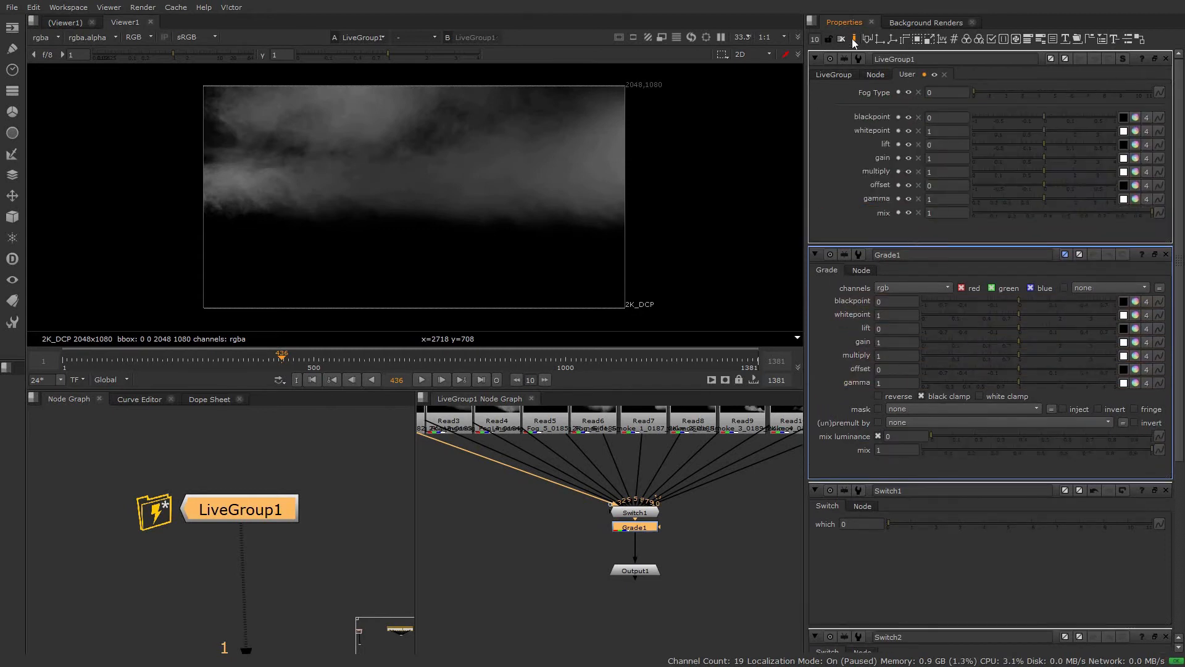
Rename LiveGroup1's User tab to Fog with the label Fog Tab, and finish editing the user knobs.
click(924, 74)
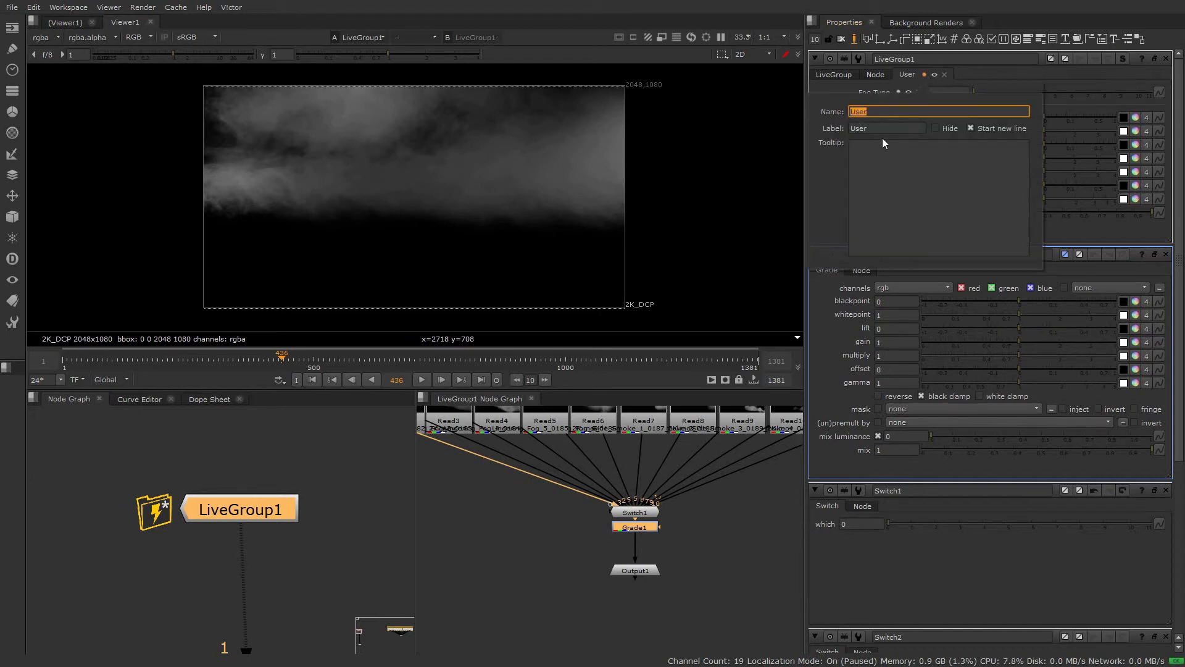
text(Fog)
key(Tab)
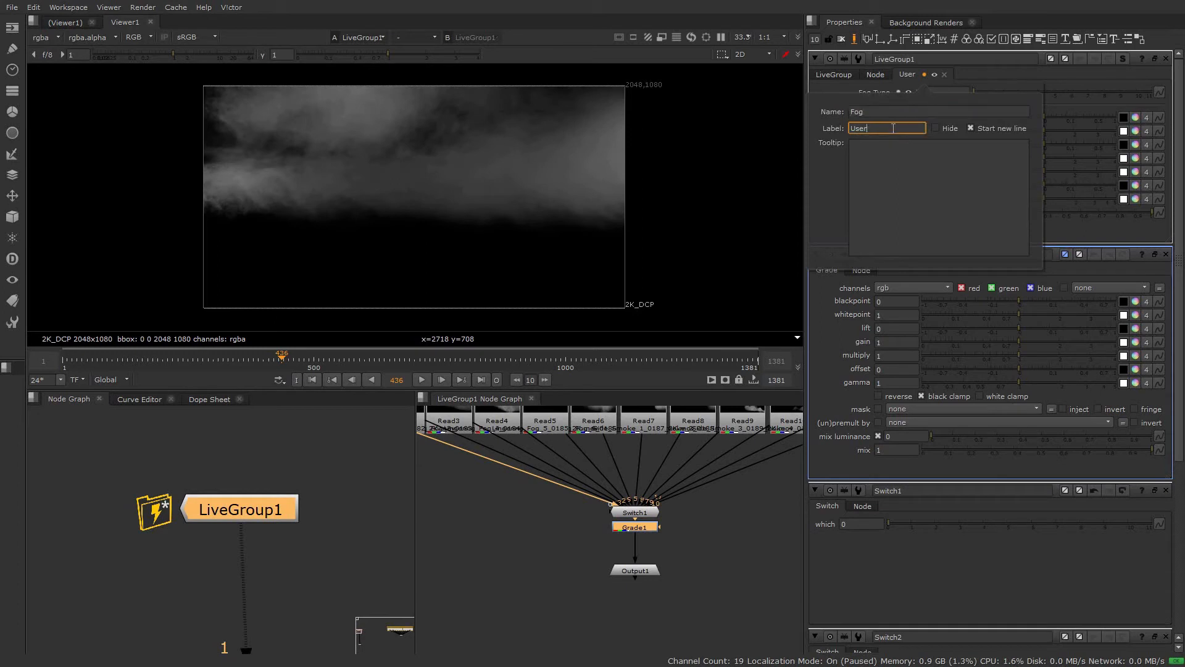
text(Fog Tab)
key(Return)
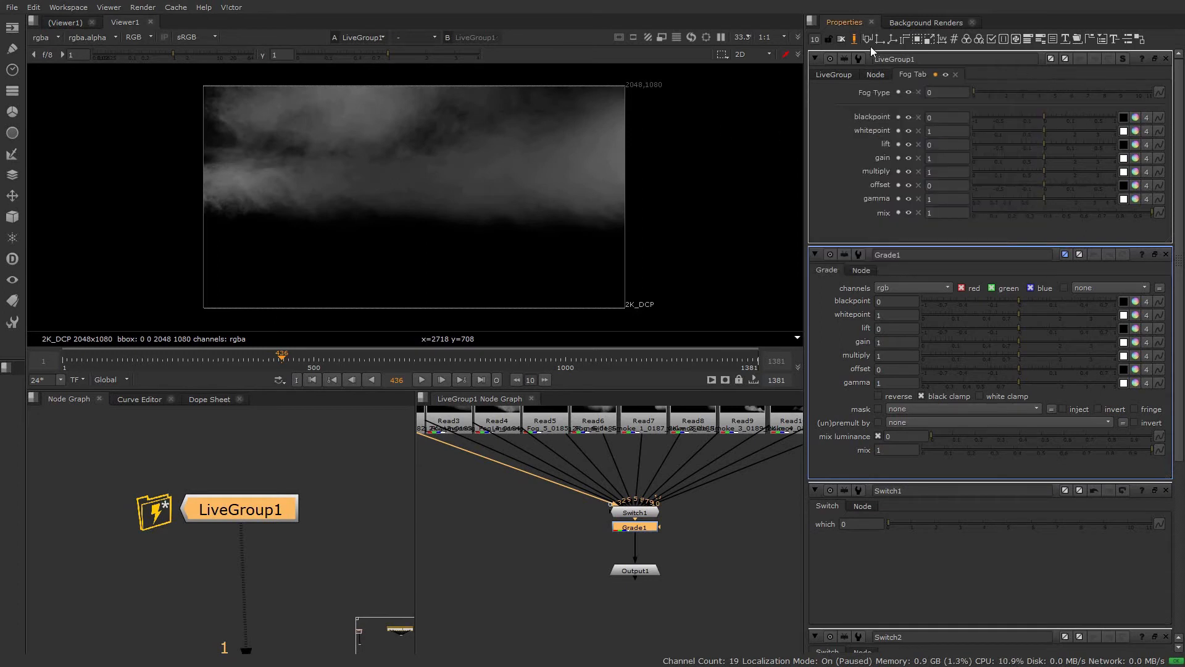
click(854, 40)
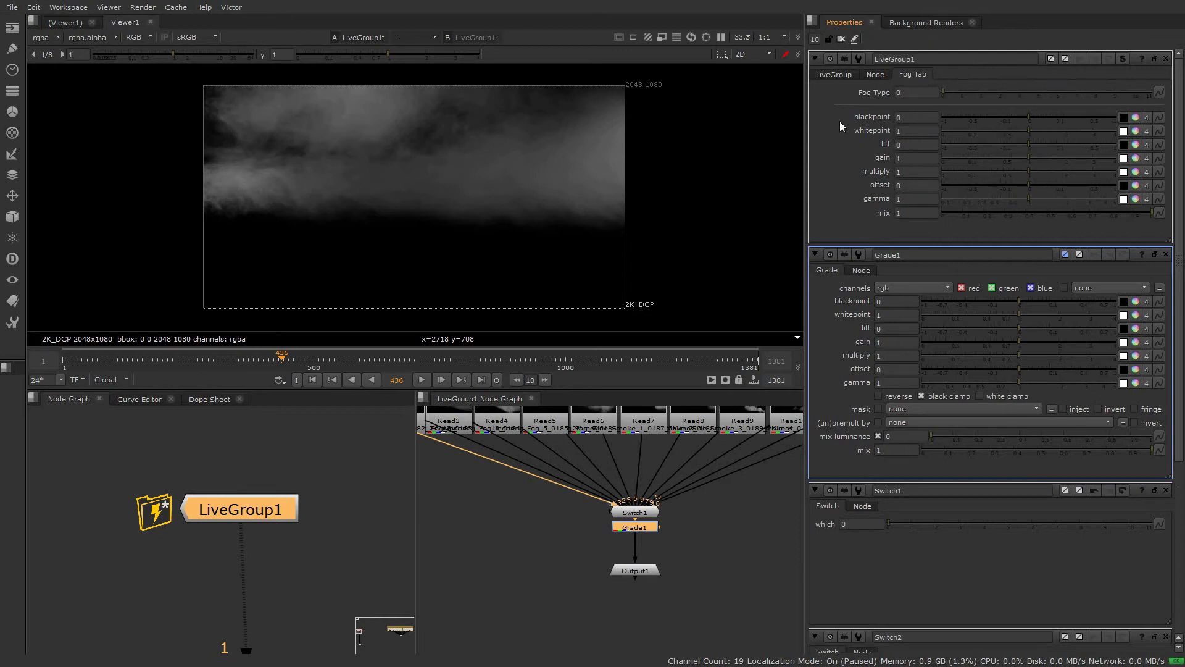
Enable the postage stamp on LiveGroup1.
click(876, 76)
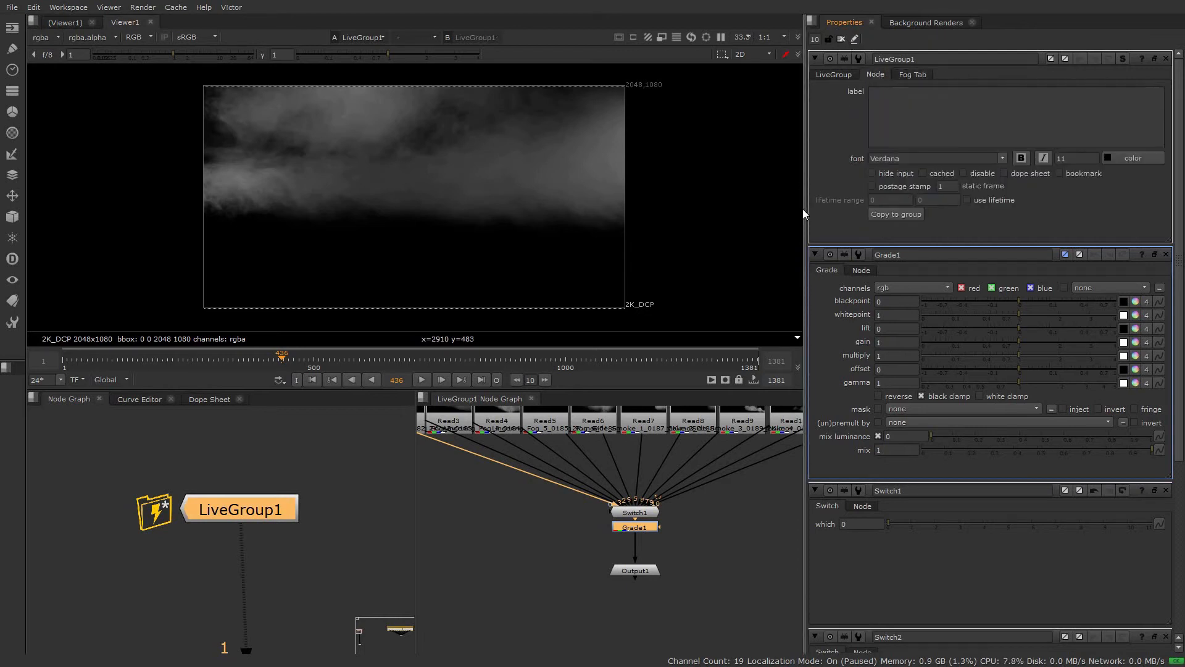
click(915, 186)
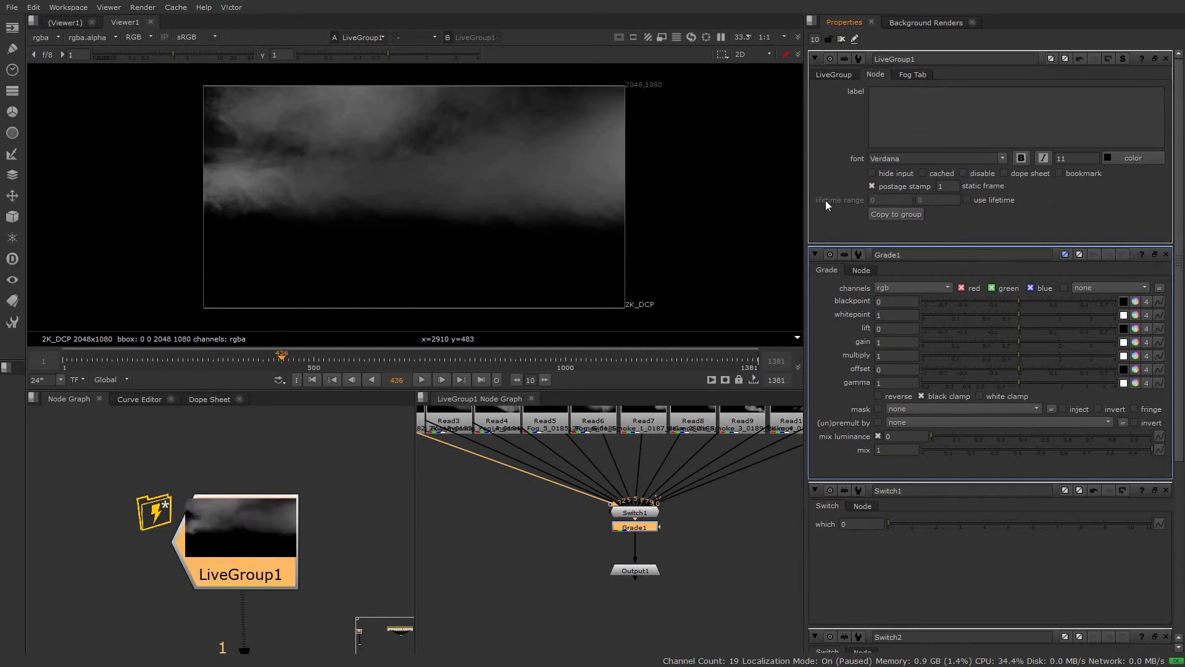
scroll(324, 511, down, 1)
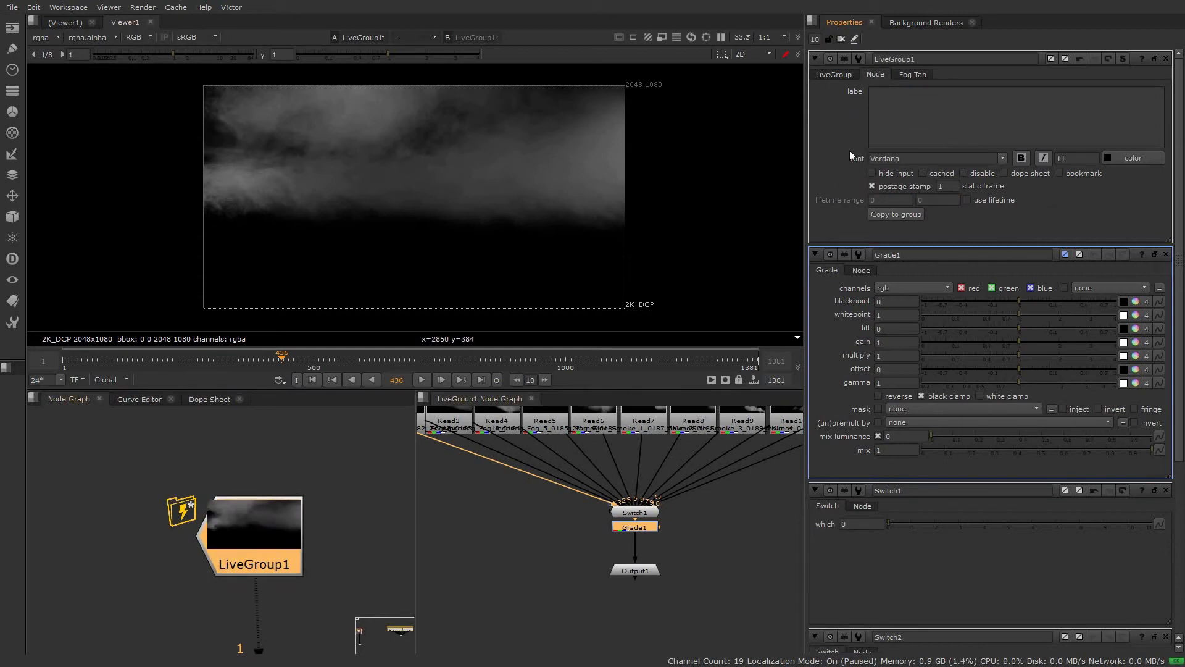
Publish LiveGroup1 as Fog_Asset_v01.nk in the 0_Shared_Tool/LiveGroups folder.
click(846, 74)
click(897, 94)
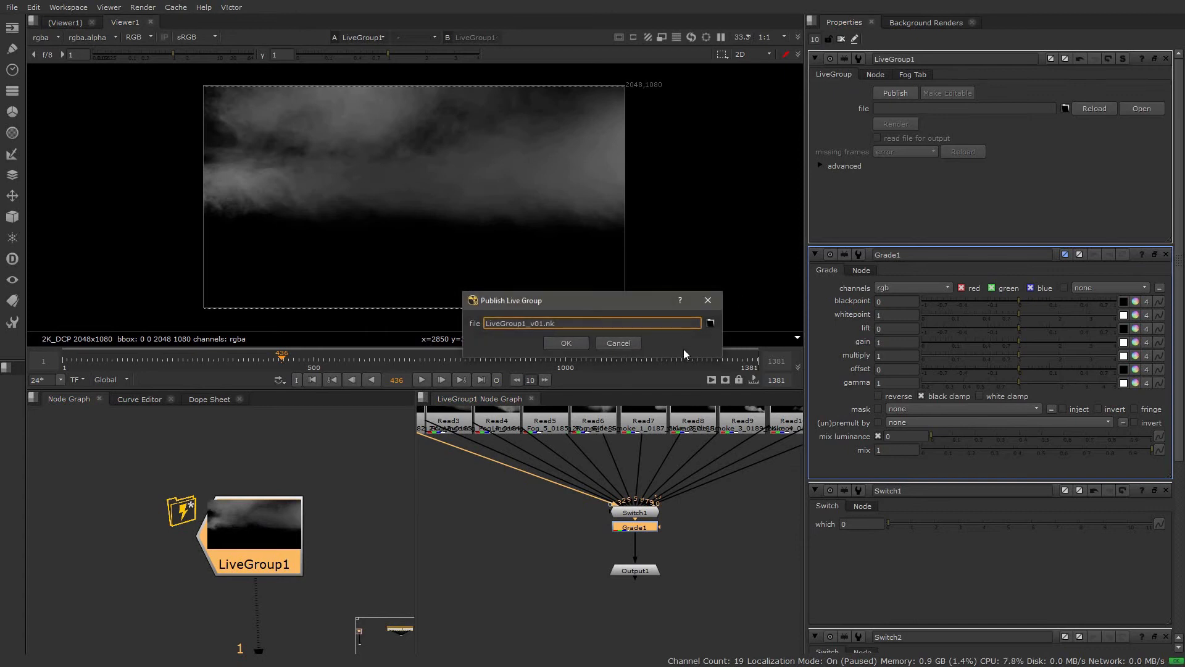
click(708, 325)
drag(813, 335, 774, 335)
text(Fog_Asset_v01.nk)
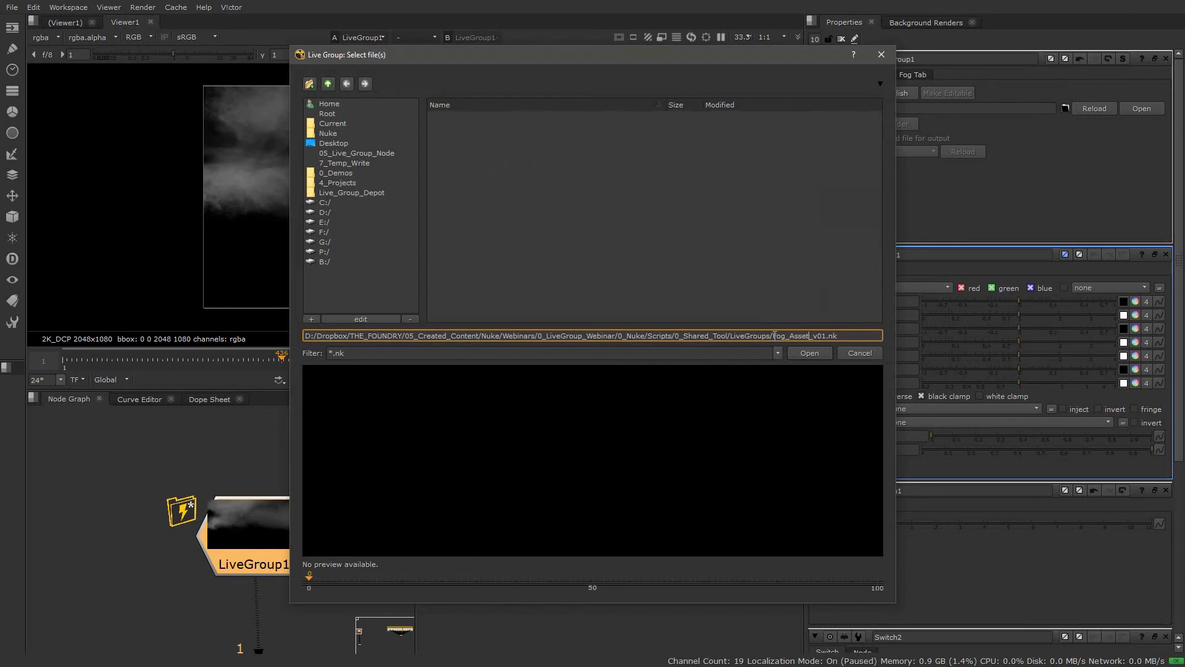
key(Return)
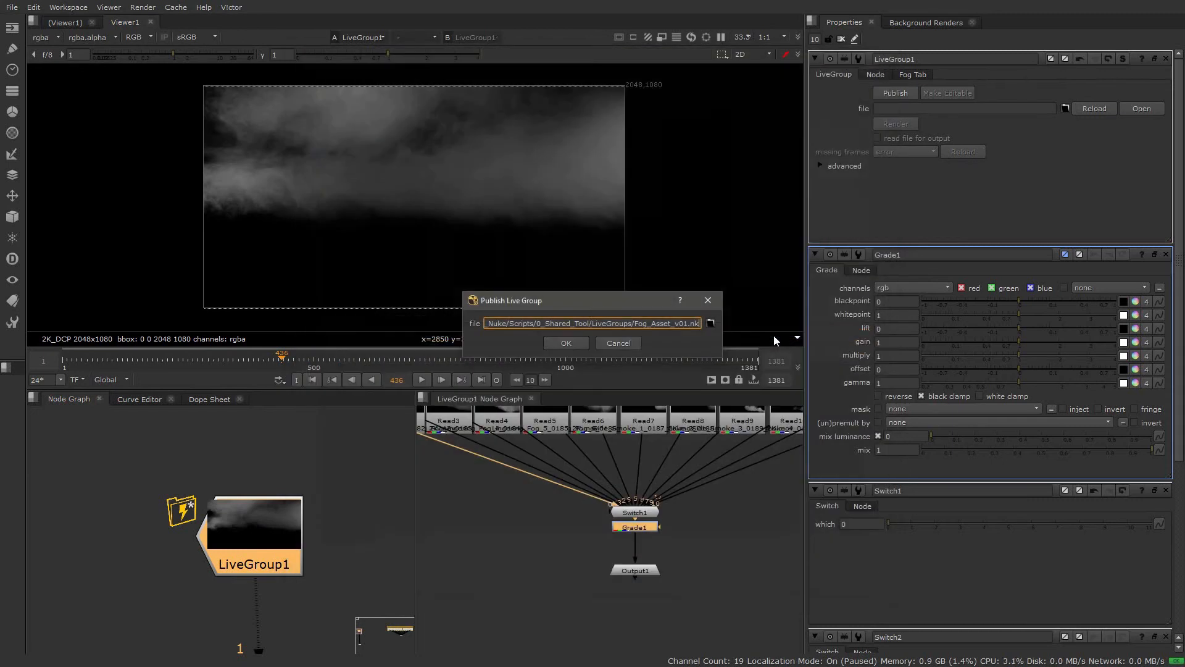
key(Return)
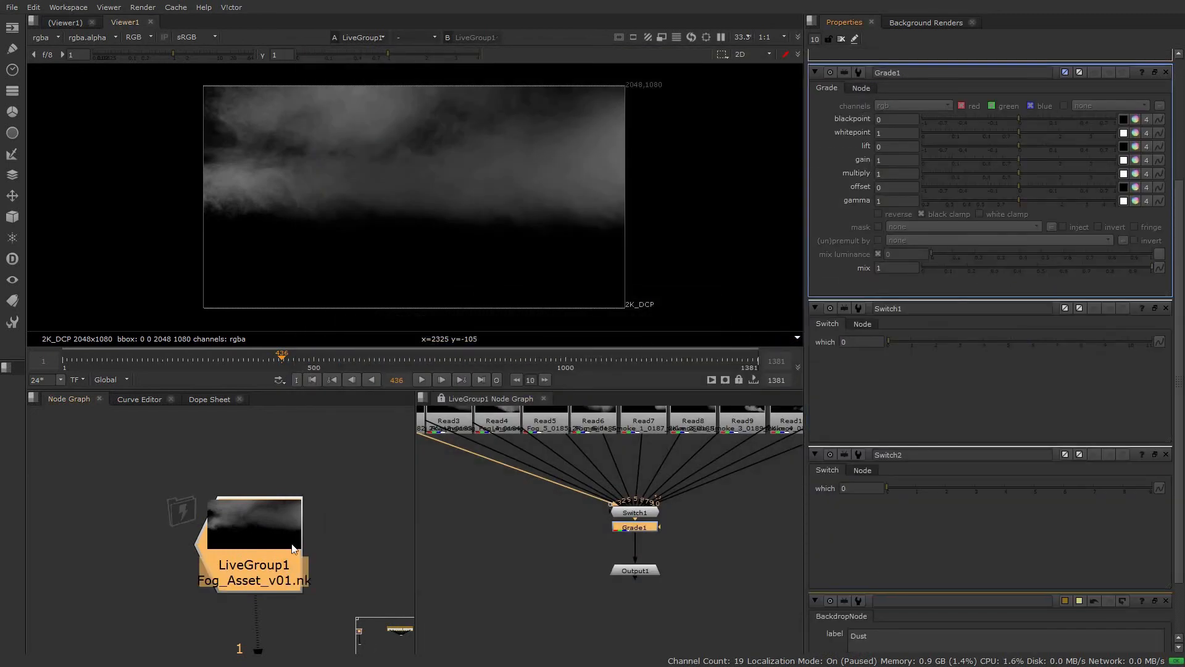
Examine the published LiveGroup1's properties and the Fog nodes in its locked node graph.
double_click(253, 571)
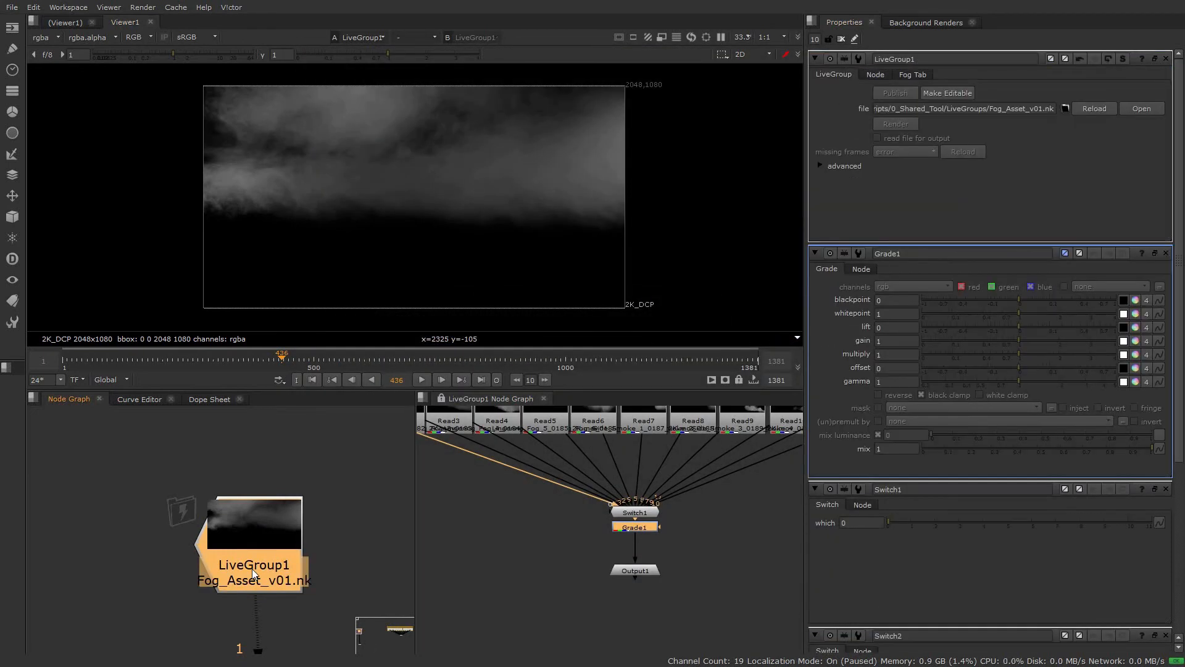
scroll(560, 499, down, 3)
middle_drag(558, 502, 574, 575)
scroll(574, 574, down, 4)
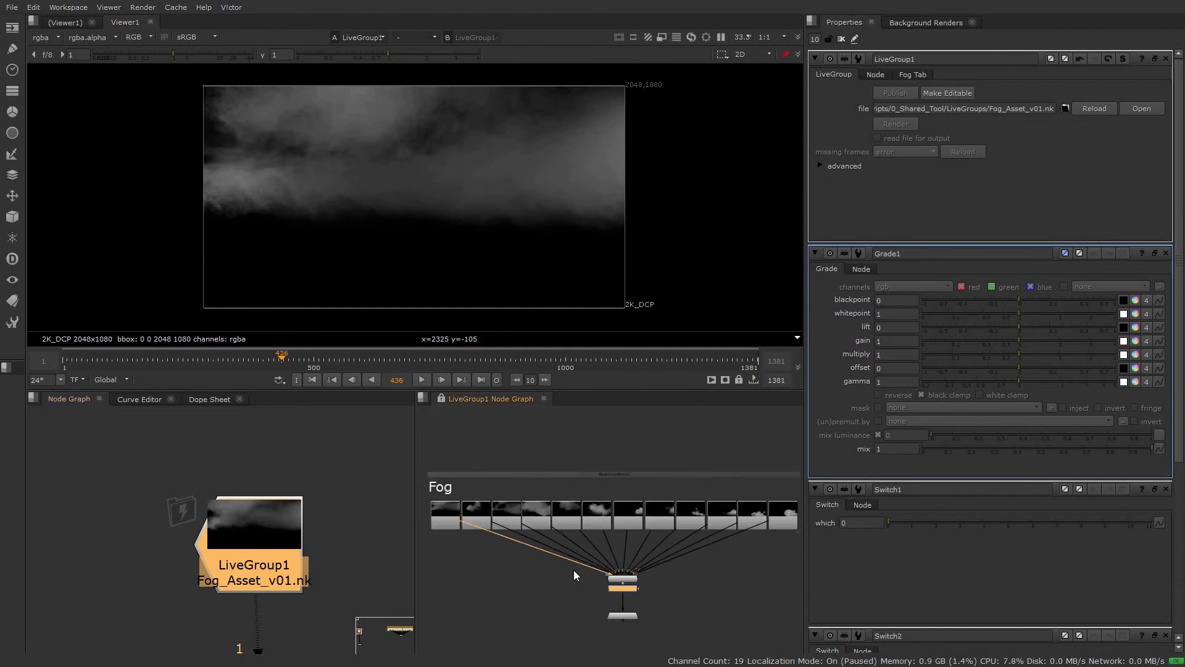
drag(446, 452, 783, 546)
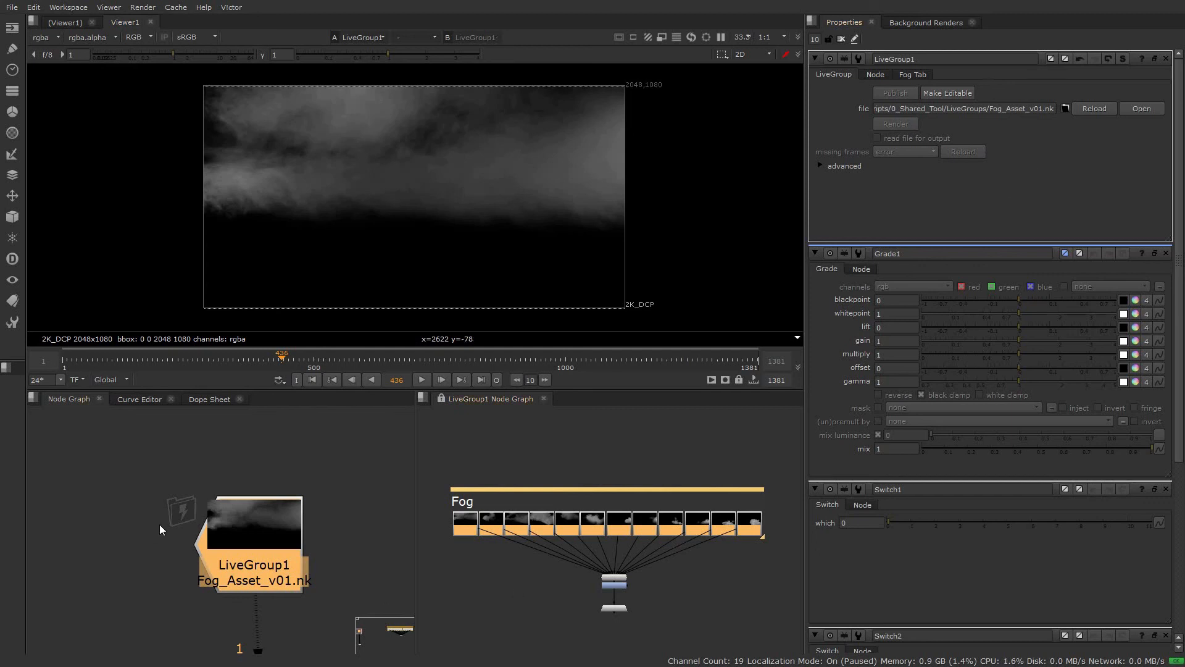
Look over the Dust setup in the main node graph, returning to the published LiveGroup1 with it selected.
scroll(170, 519, down, 4)
middle_drag(263, 516, 88, 516)
scroll(421, 527, down, 1)
middle_drag(372, 529, 85, 529)
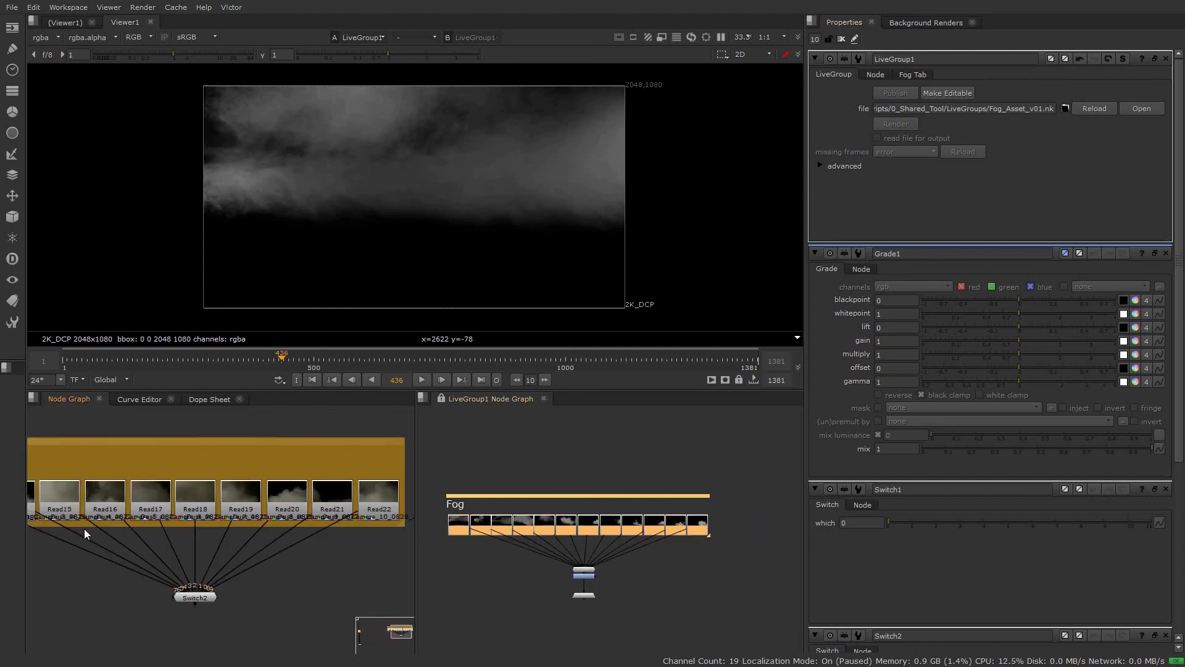
scroll(325, 565, down, 2)
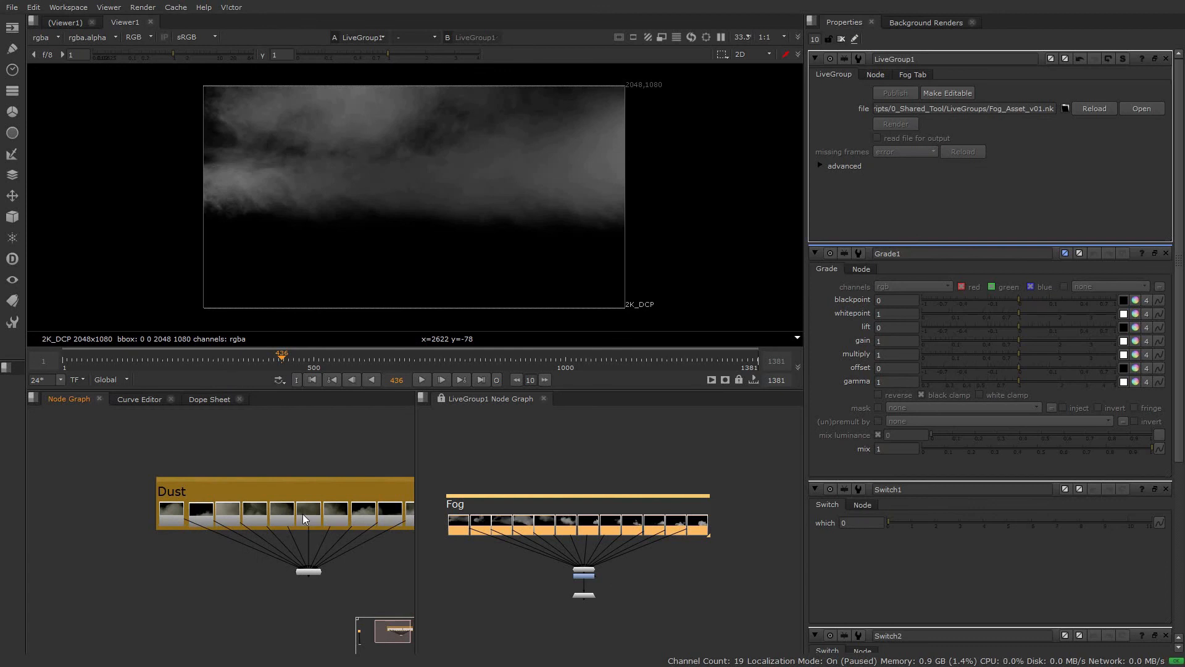
scroll(180, 553, down, 3)
scroll(274, 531, up, 4)
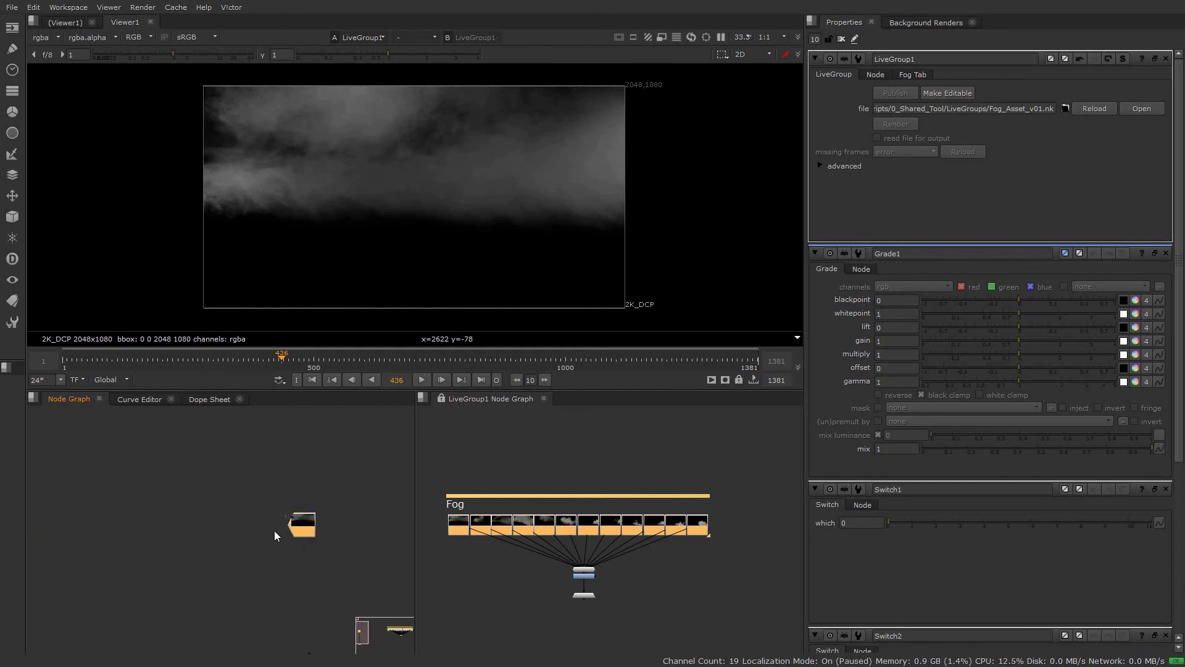
drag(184, 450, 348, 576)
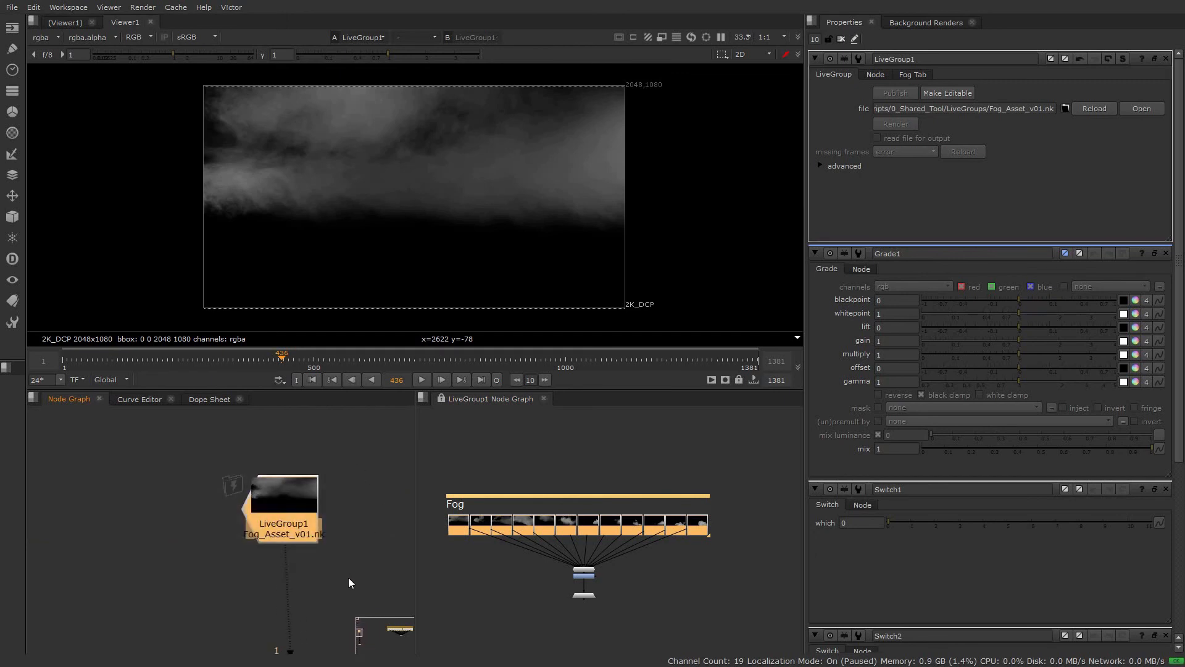